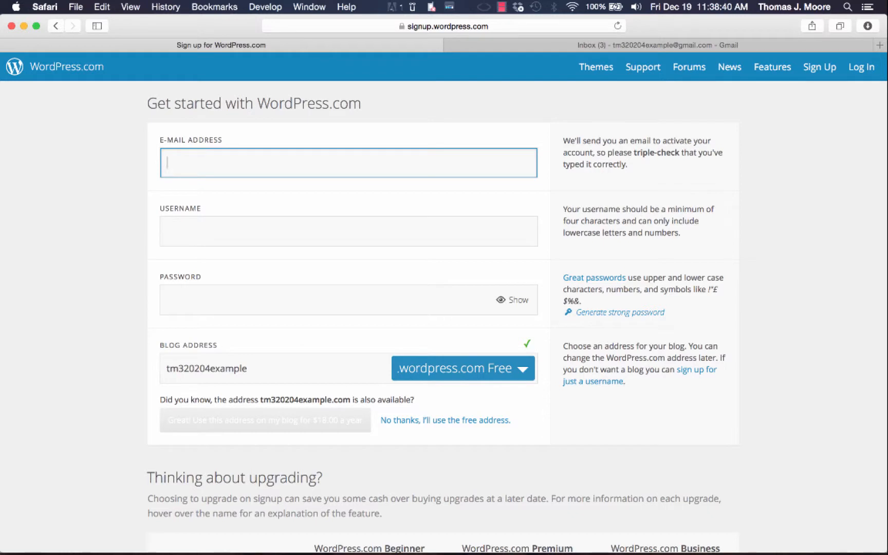
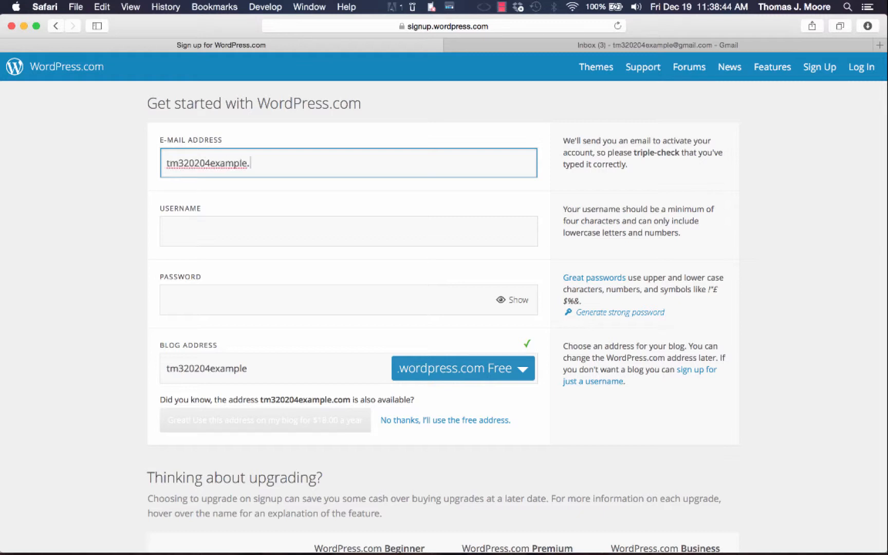
# Step: Enter a valid sign-up e-mail address, username and password for the new account
pyautogui.click(169, 235)
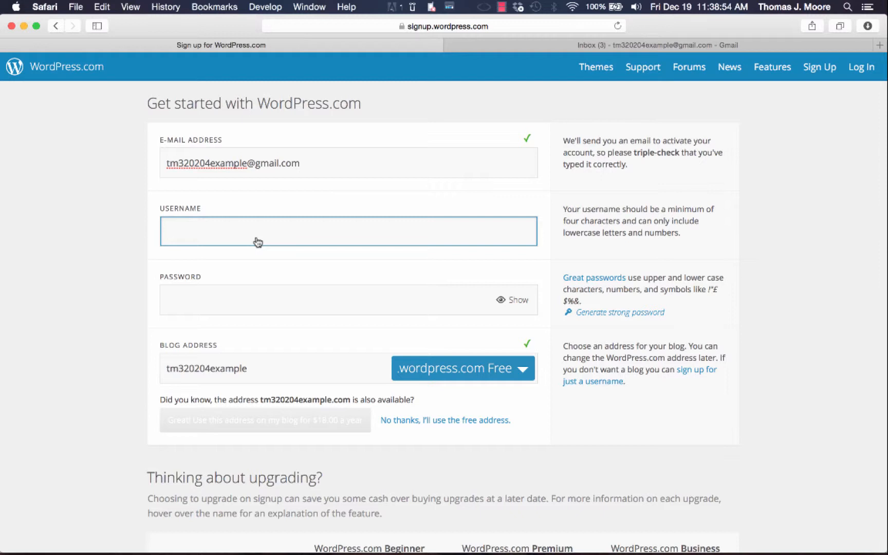
pyautogui.write('tm320204example')
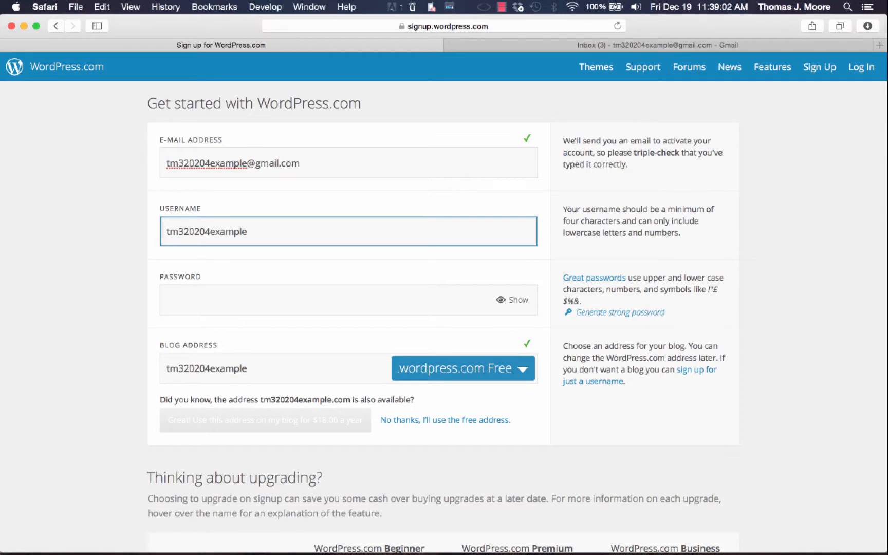
pyautogui.click(252, 309)
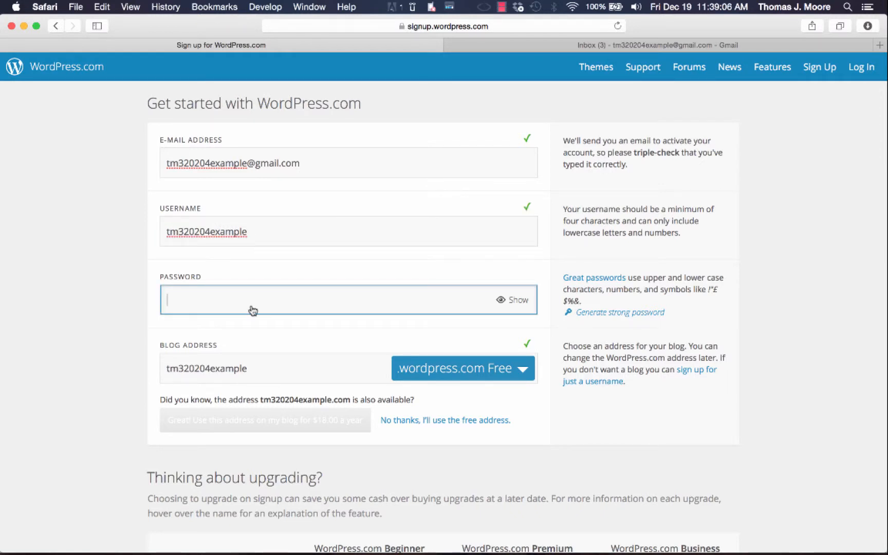
pyautogui.write('te')
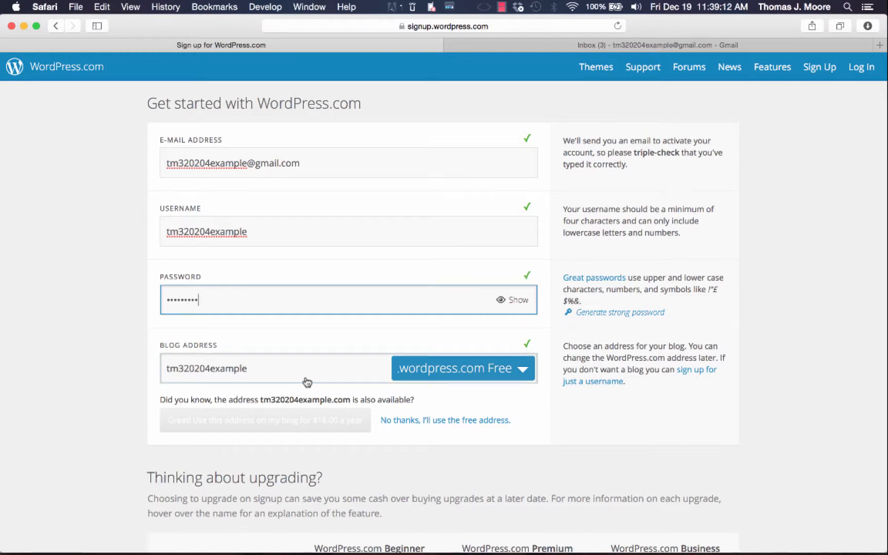
pyautogui.click(264, 375)
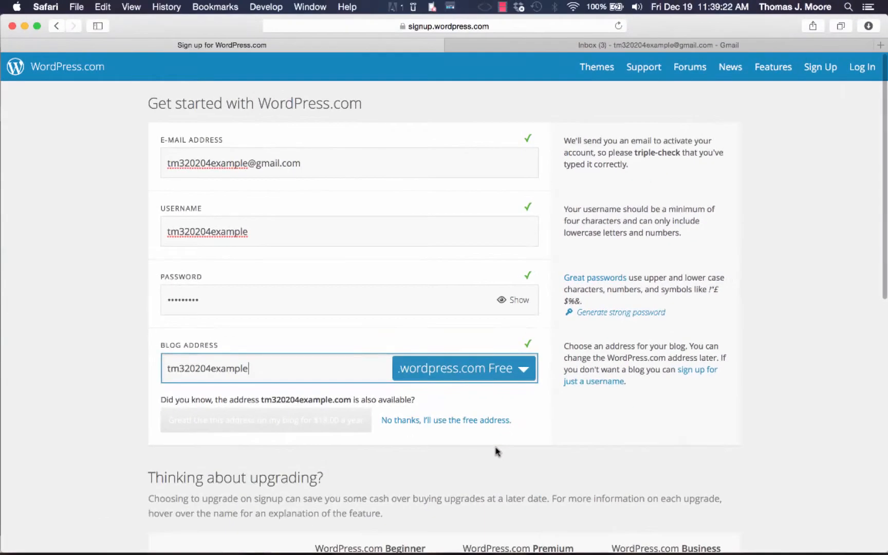
# Step: Decline the paid domain offer, keep the free blog address, and create the blog
pyautogui.scroll(-2, 496, 451)
pyautogui.scroll(-2, 496, 451)
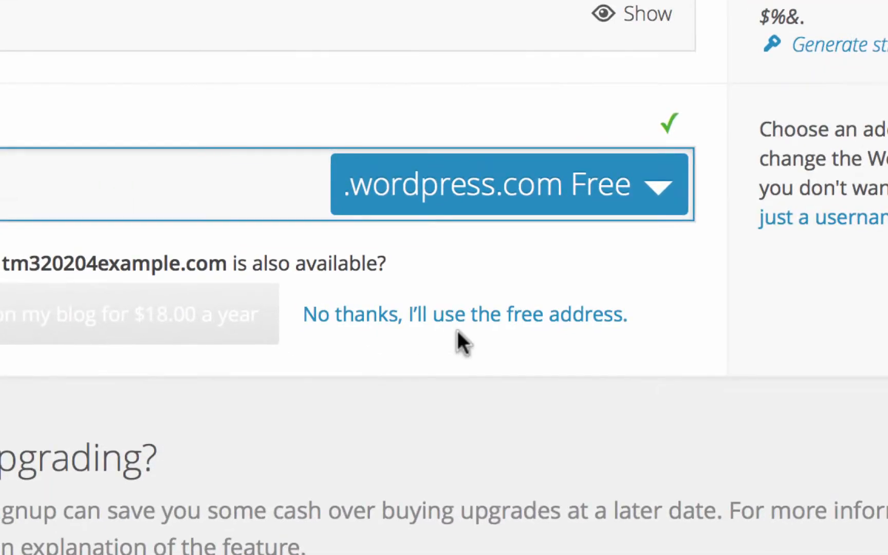
pyautogui.click(491, 323)
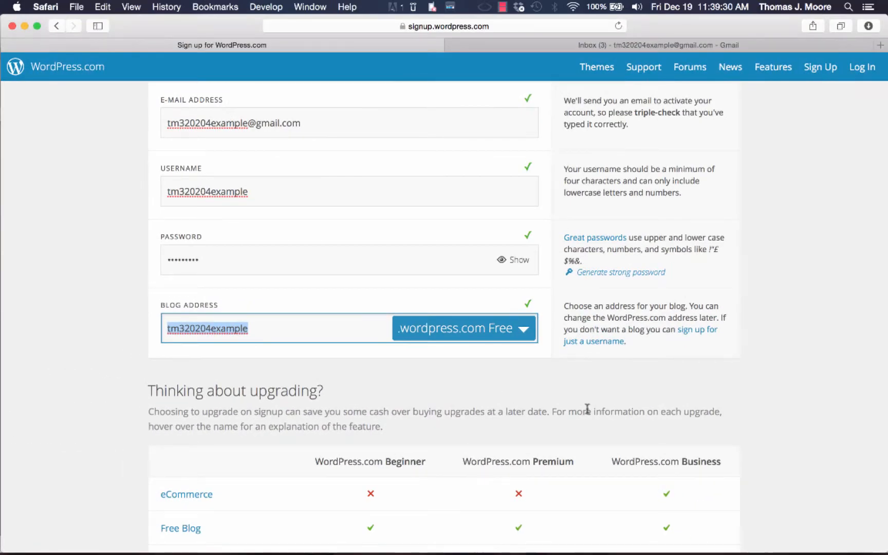
pyautogui.scroll(-5, 626, 416)
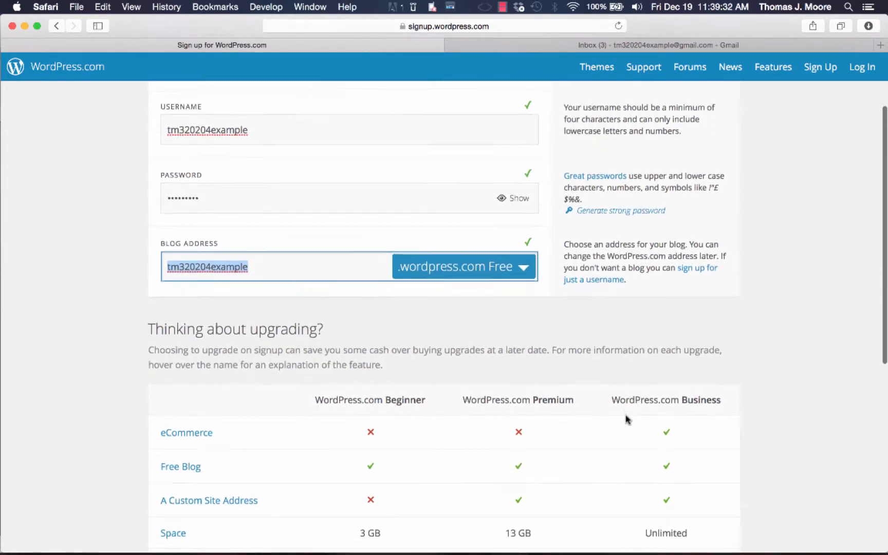
pyautogui.scroll(-5, 626, 420)
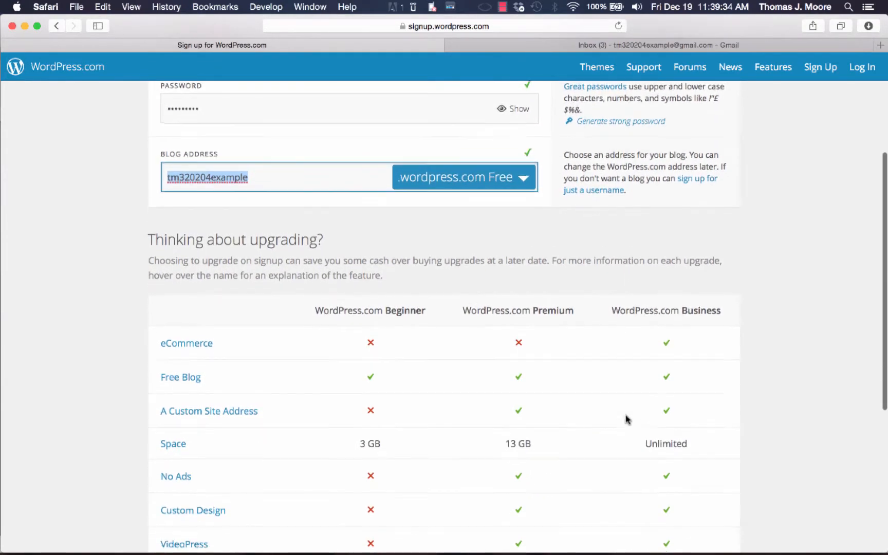
pyautogui.scroll(-2, 626, 419)
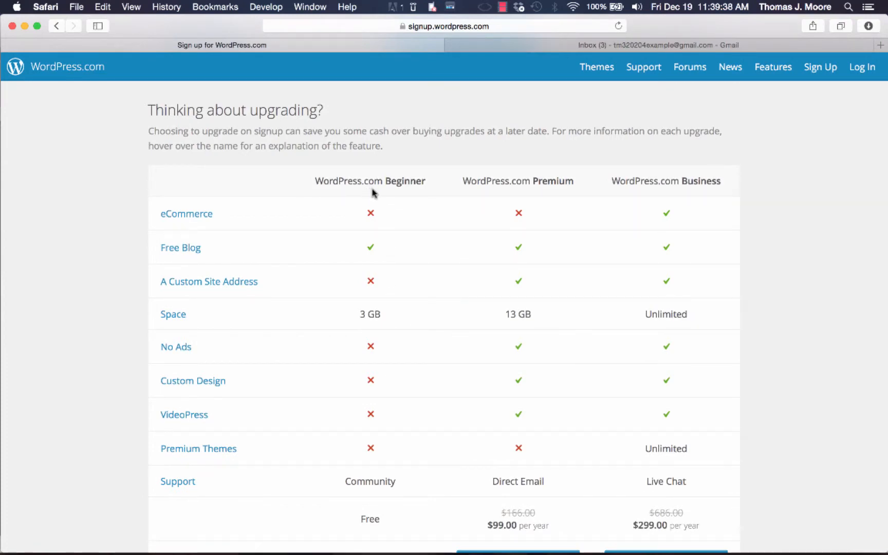
pyautogui.scroll(-5, 414, 312)
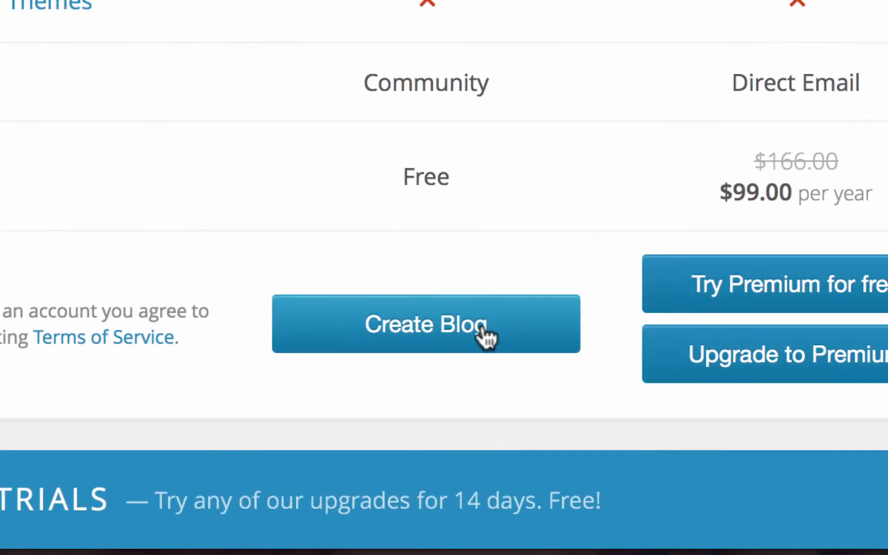
pyautogui.click(482, 333)
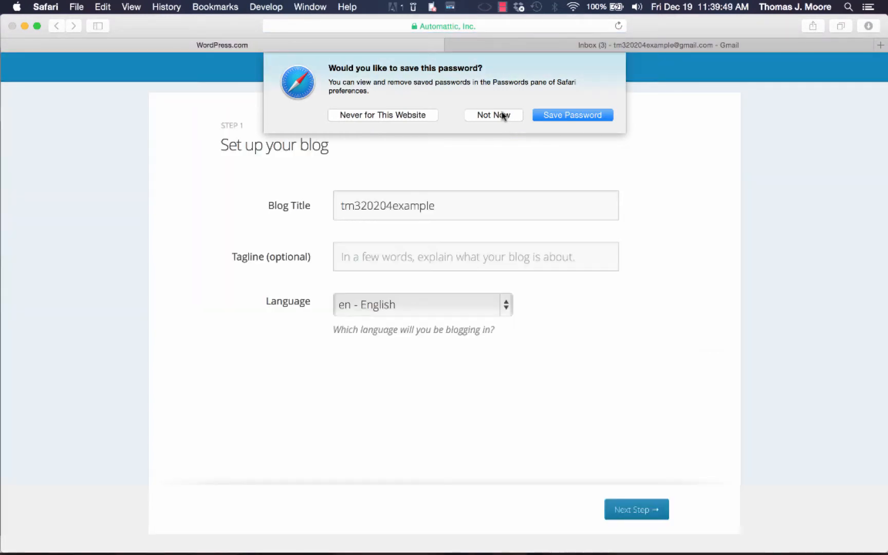
# Step: Title the blog with the owner's name and add the tagline 'Doctor of Pharmacy Candidate 20never'
pyautogui.click(503, 115)
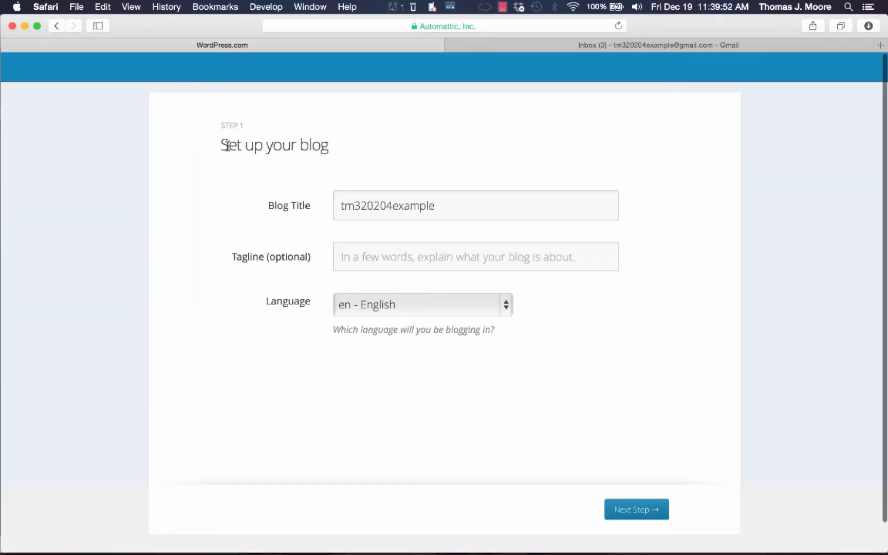
pyautogui.doubleClick(455, 210)
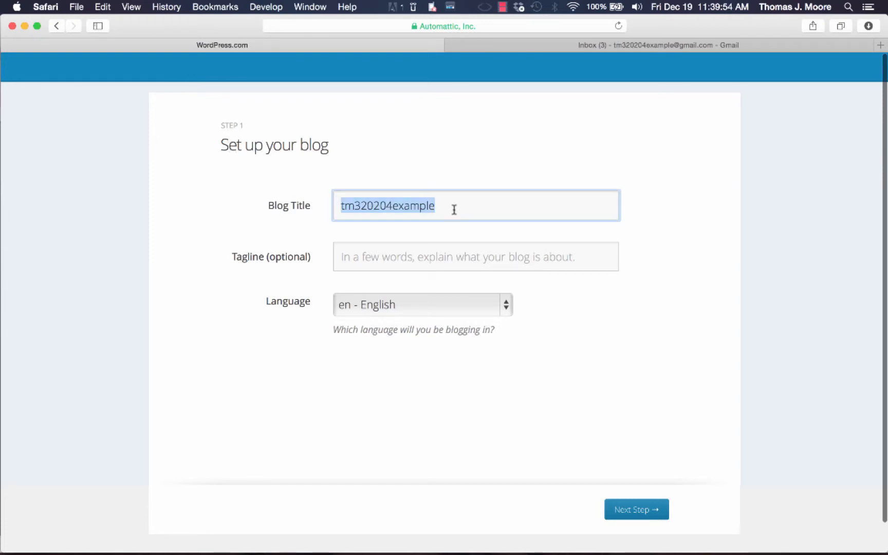
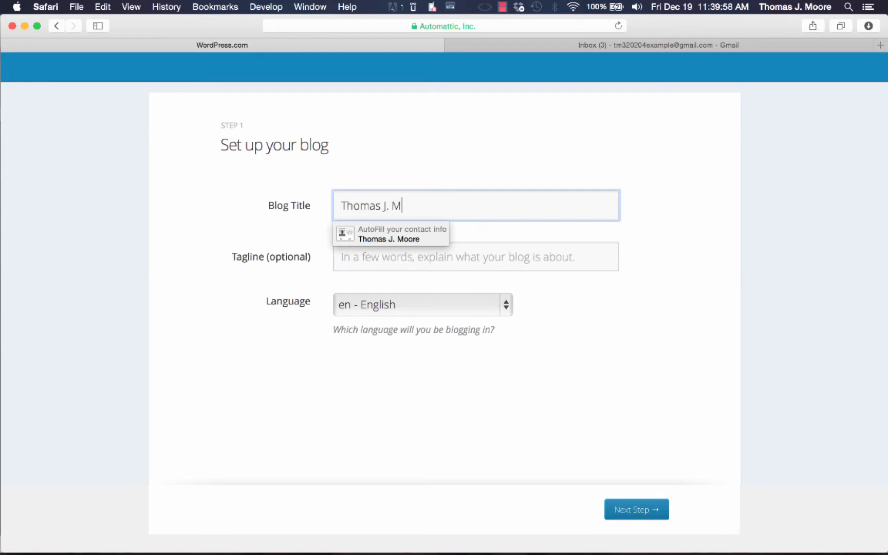
pyautogui.click(494, 259)
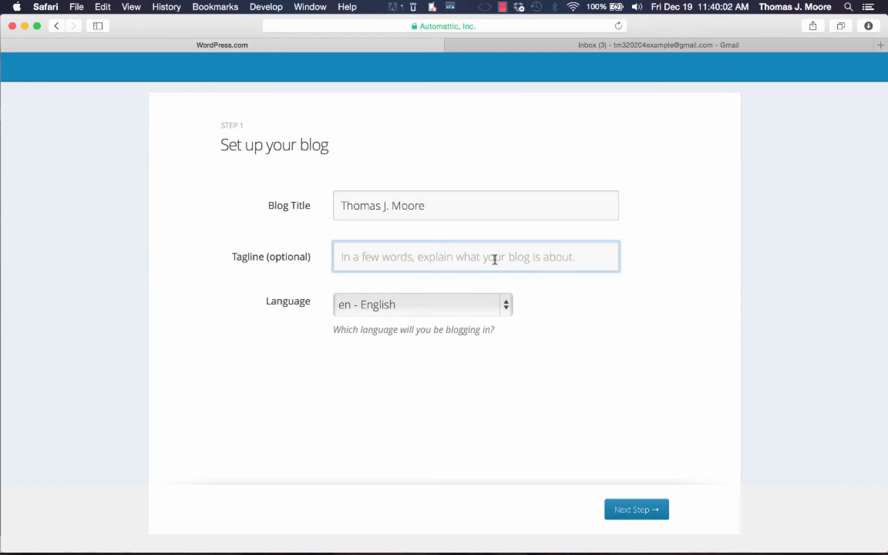
pyautogui.write('Doctor of Phar')
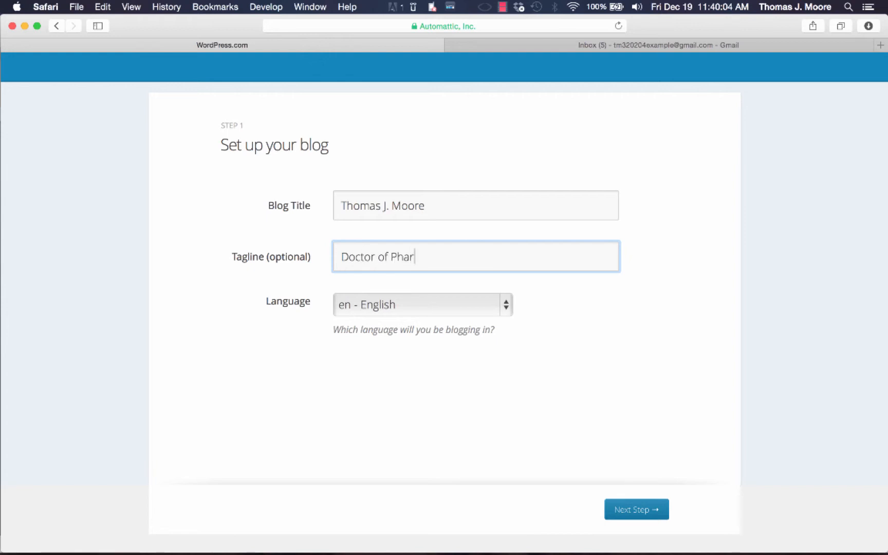
pyautogui.write('macy Candidate ')
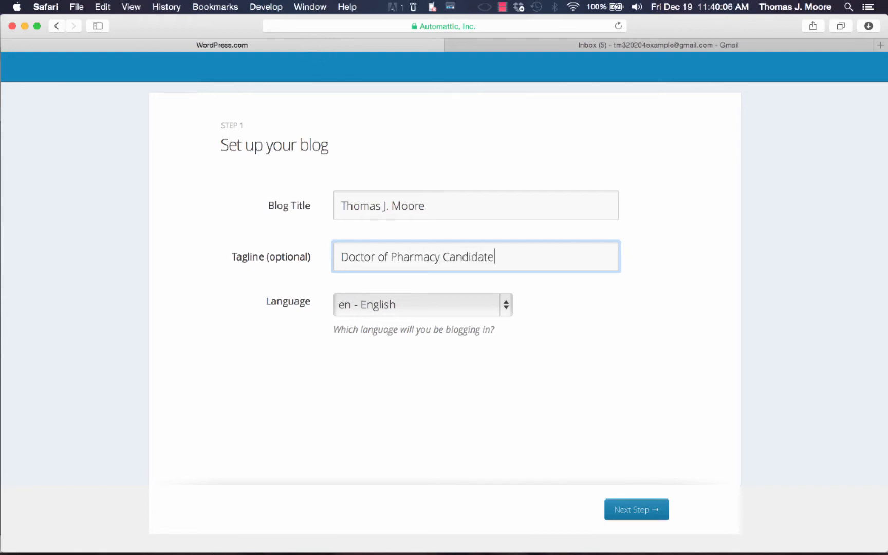
pyautogui.write('20never')
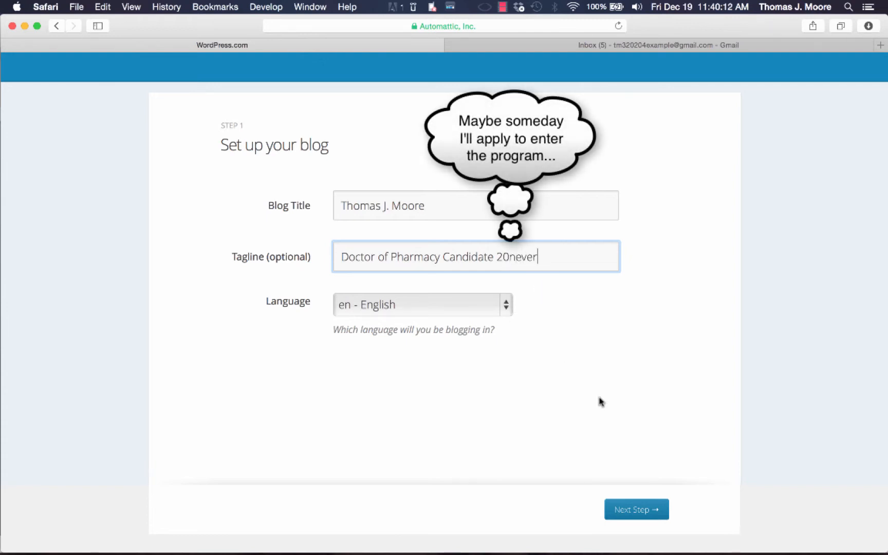
pyautogui.click(647, 516)
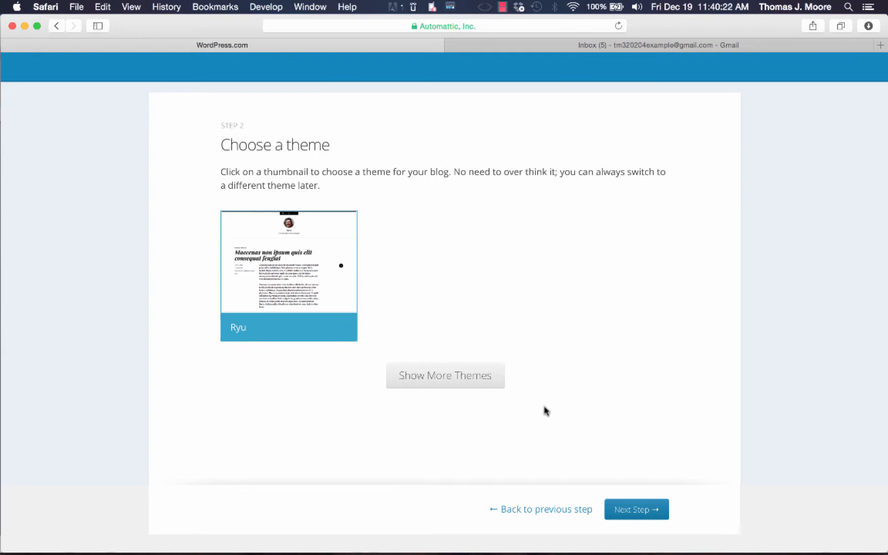
# Step: Keep the Ryu theme and skip customization and social sharing to finish setup
pyautogui.click(637, 510)
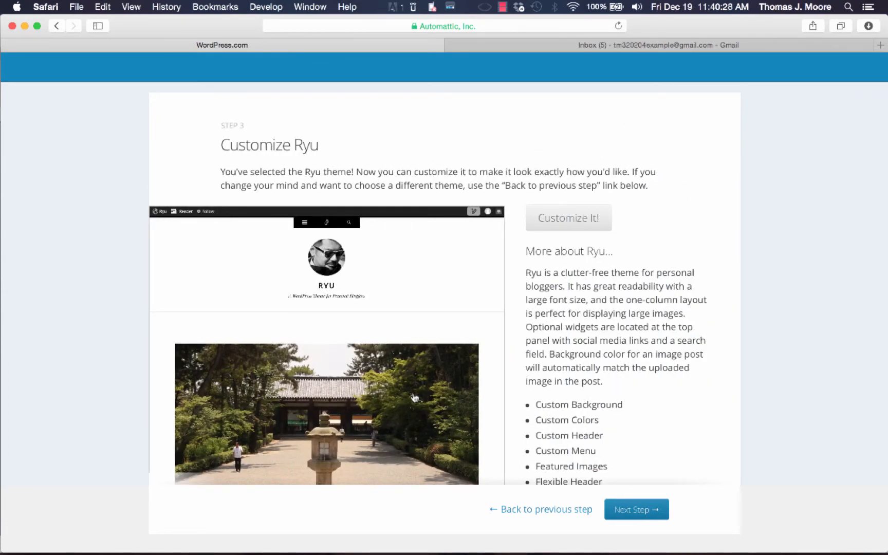
pyautogui.click(639, 509)
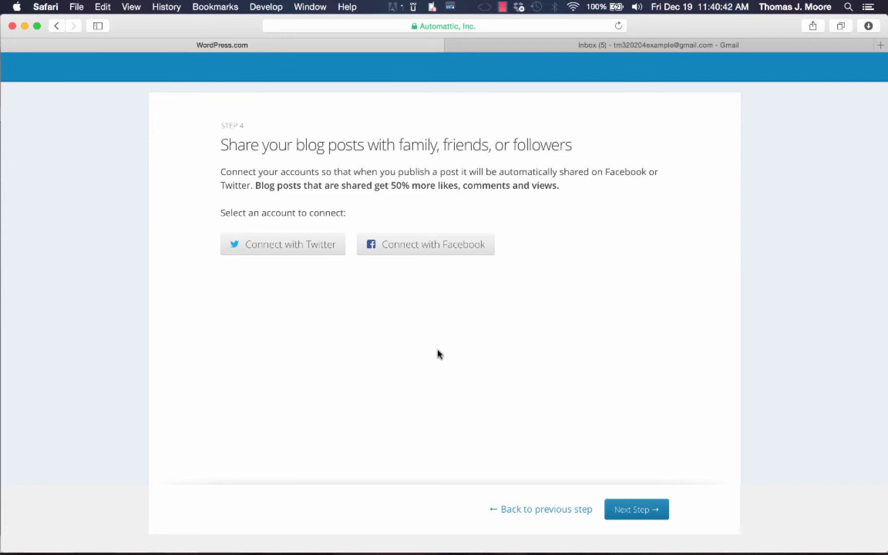
pyautogui.click(636, 509)
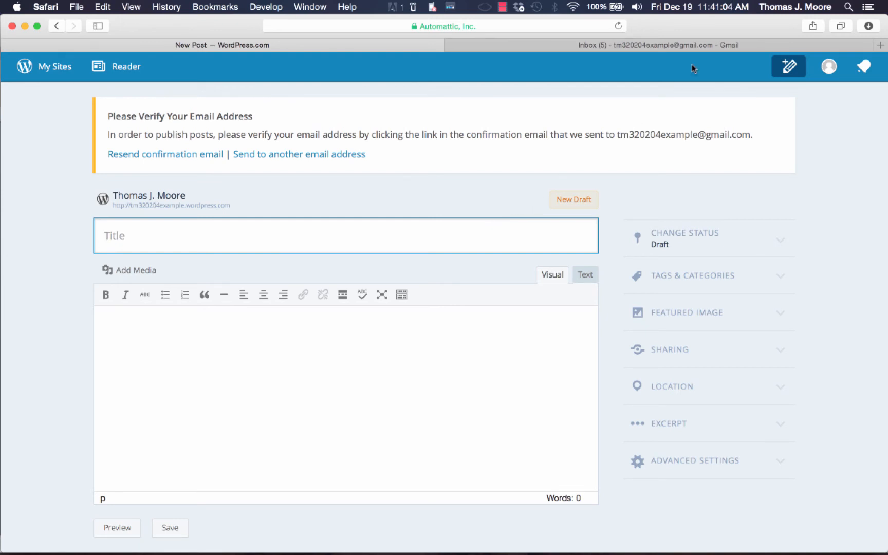
# Step: Open WordPress.com's 'Confirm your email address' message in Gmail and confirm the address
pyautogui.click(683, 50)
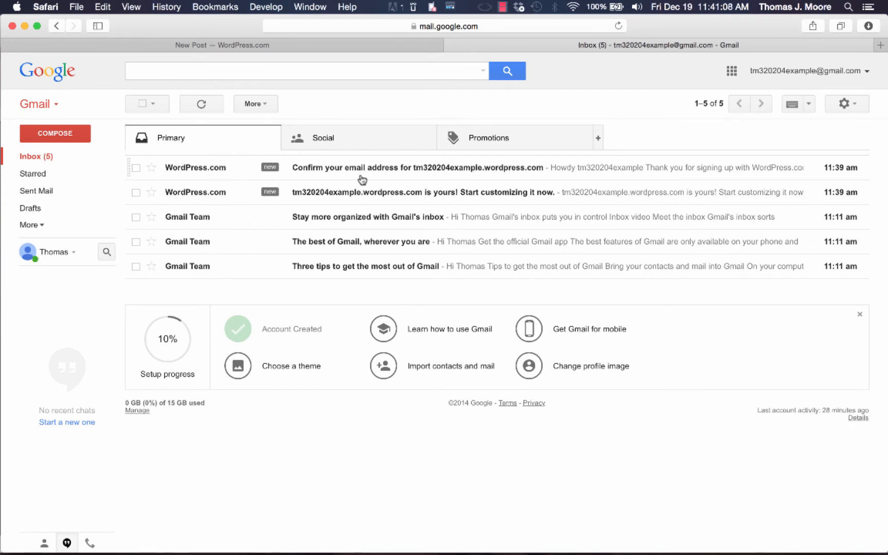
pyautogui.click(379, 177)
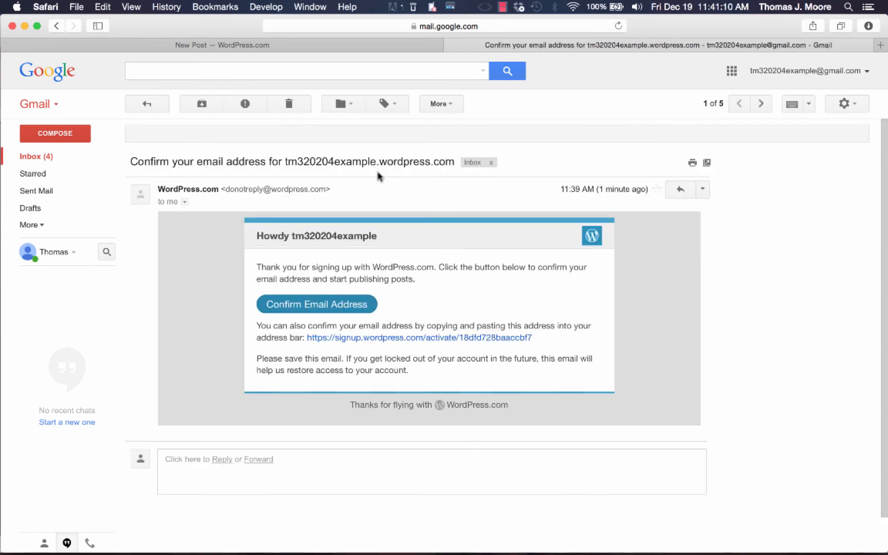
pyautogui.click(351, 305)
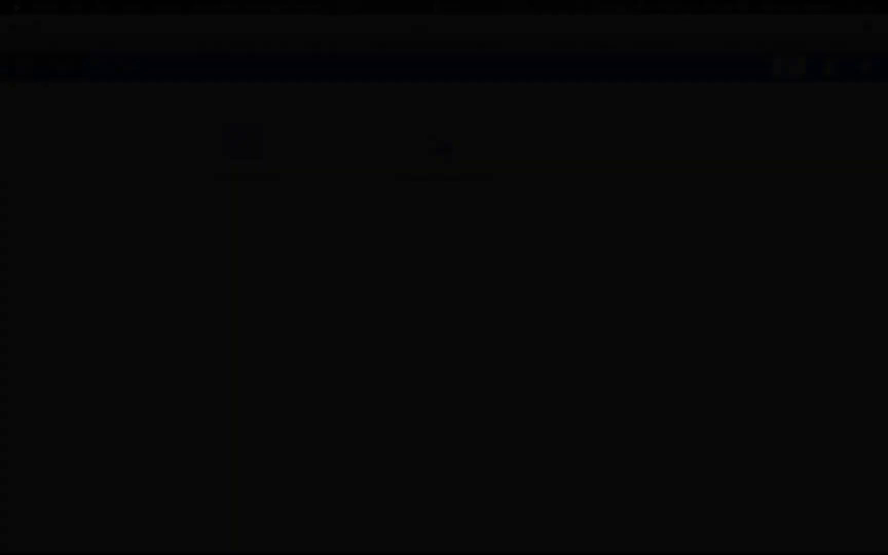